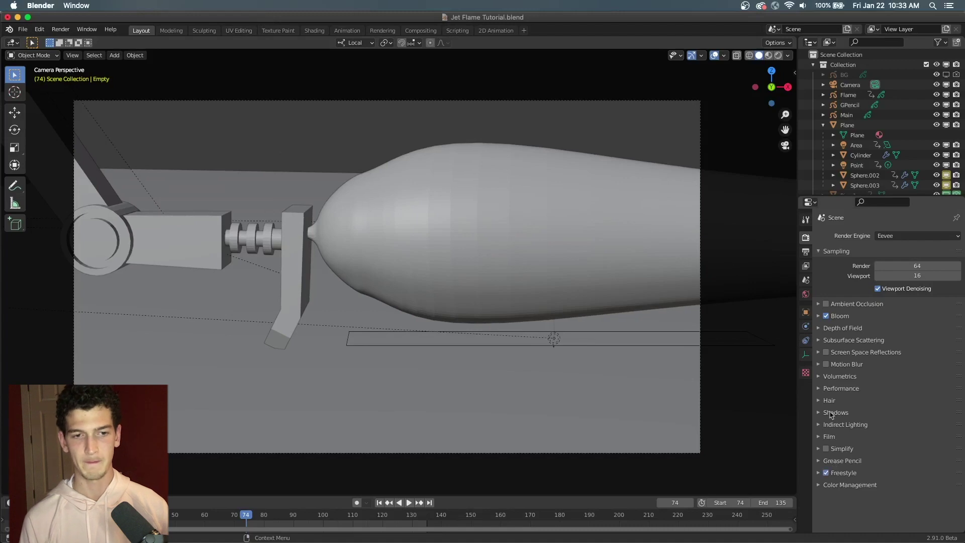
Render a test image of the outlined jet flame scene and close the render window
click(61, 30)
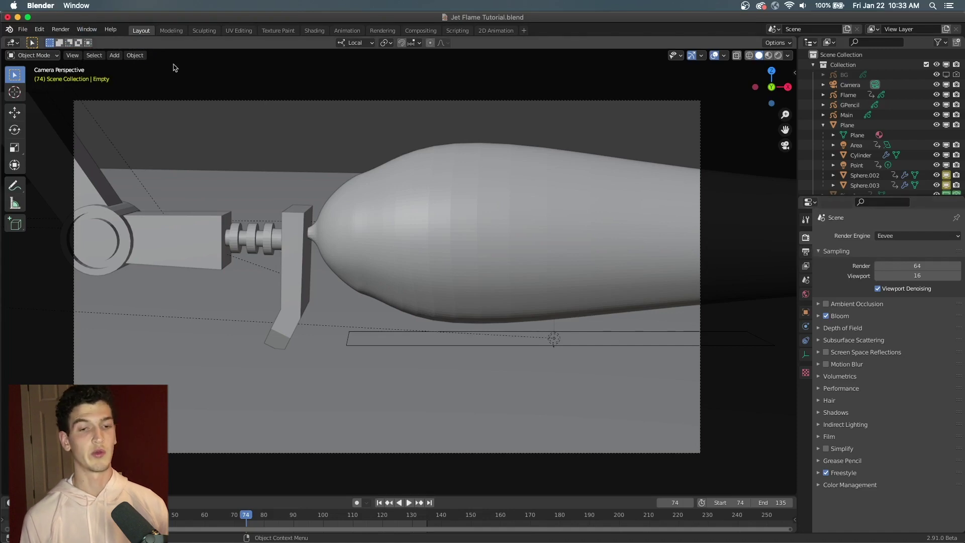
click(61, 30)
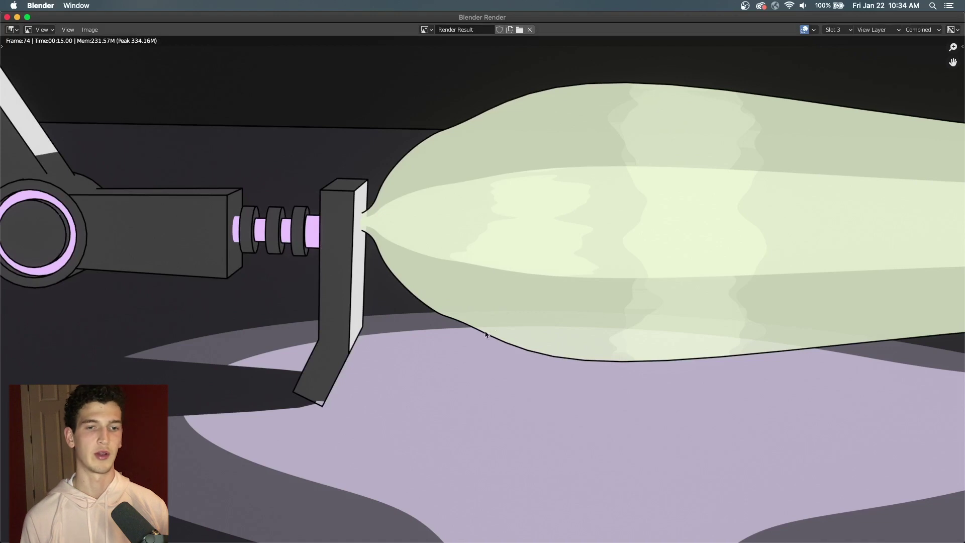
click(8, 17)
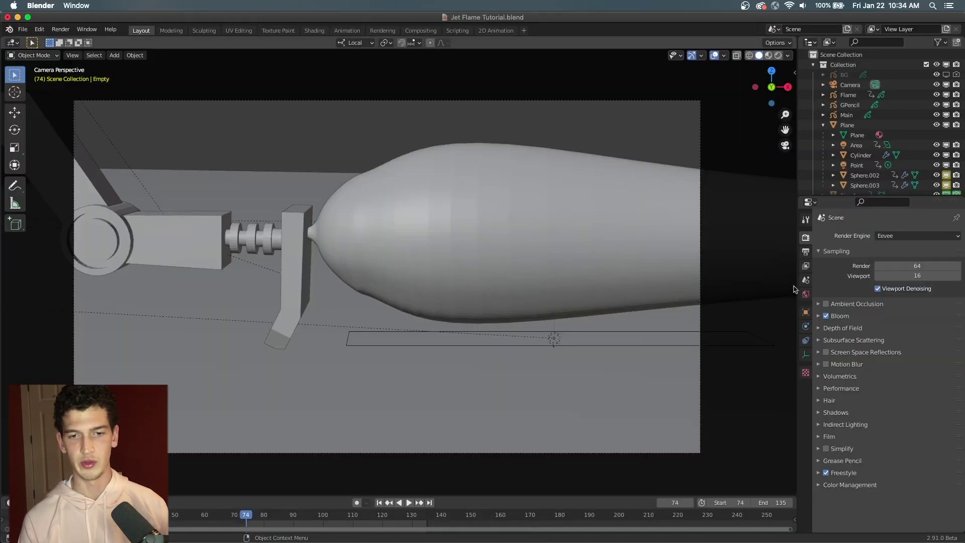
Enable Selection By Collection in the View Layer's Freestyle line set
click(806, 265)
scroll(853, 330, down, 3)
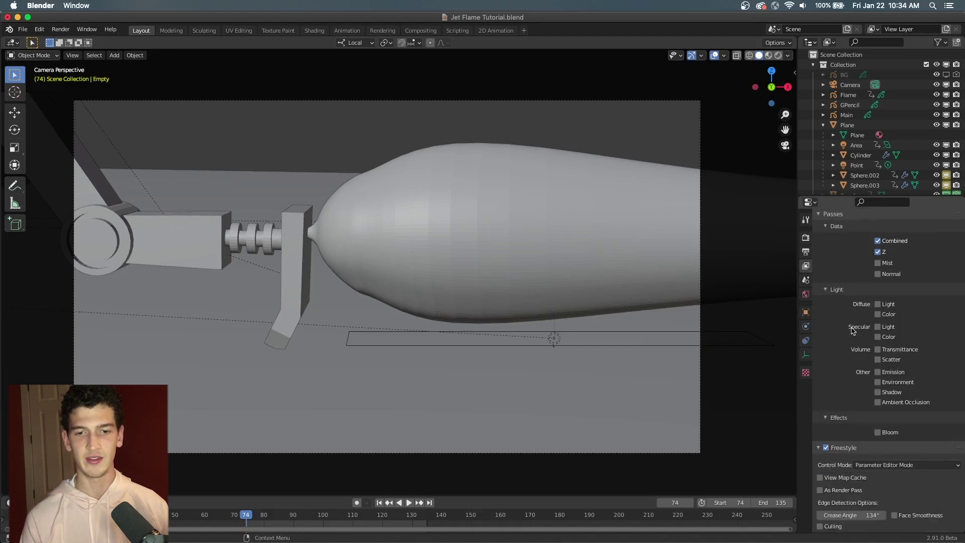
scroll(852, 330, down, 2)
scroll(842, 330, down, 4)
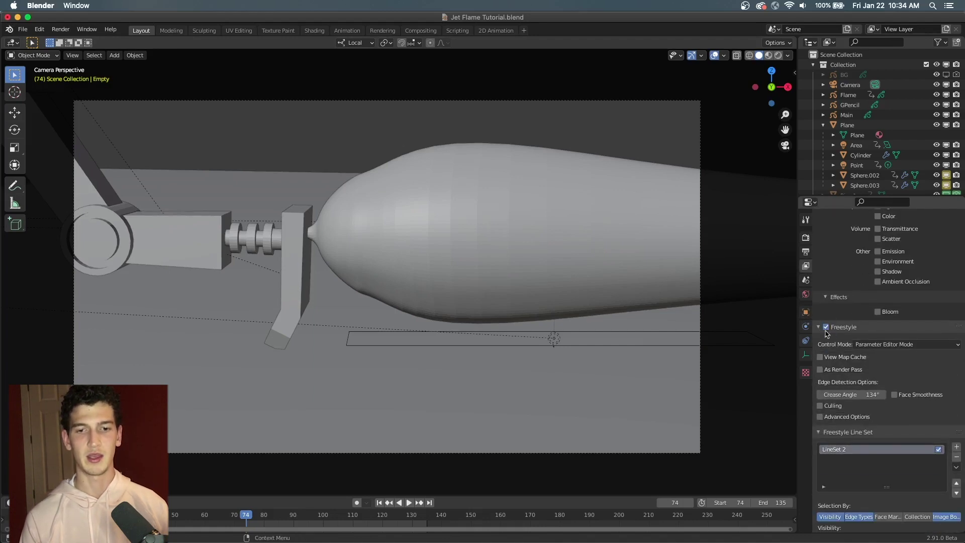
scroll(832, 367, down, 3)
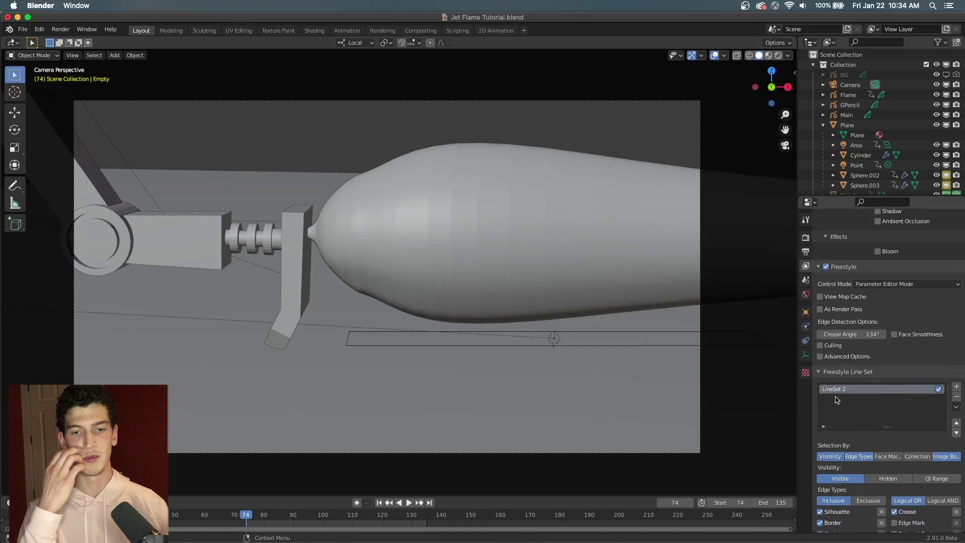
scroll(836, 399, down, 3)
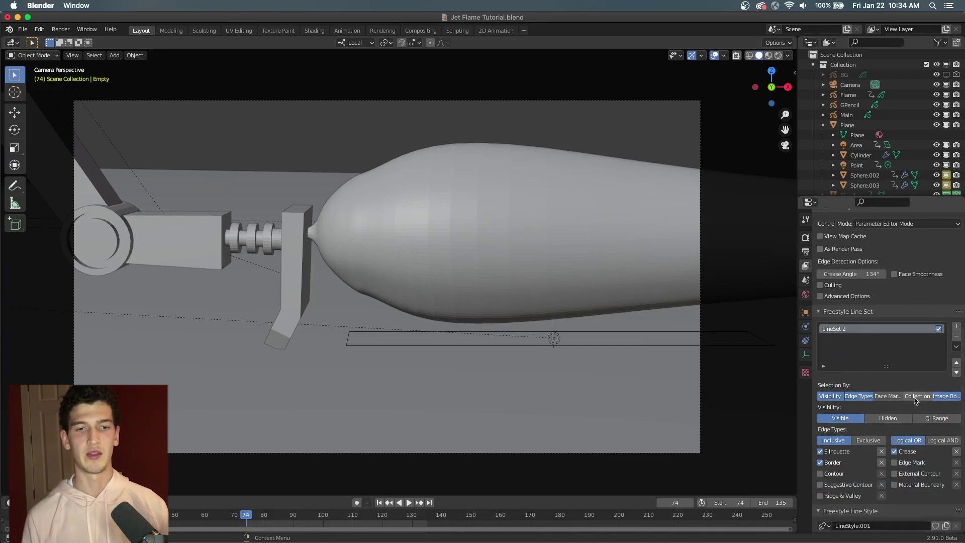
click(915, 396)
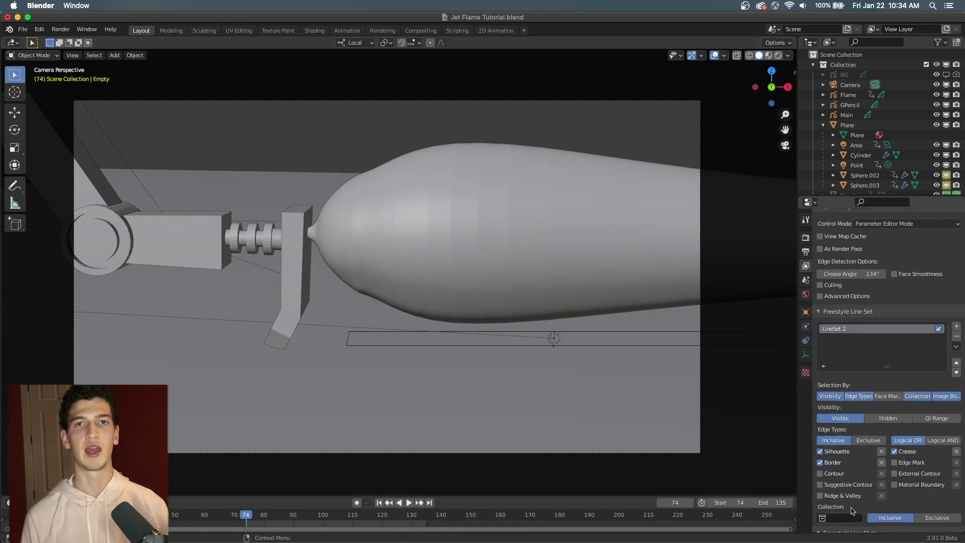
click(915, 396)
click(916, 396)
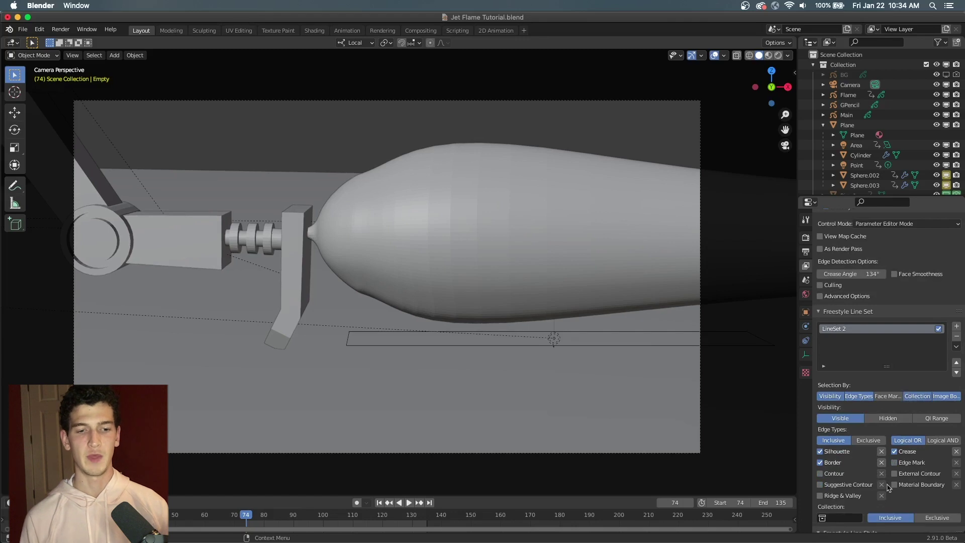
scroll(880, 490, down, 5)
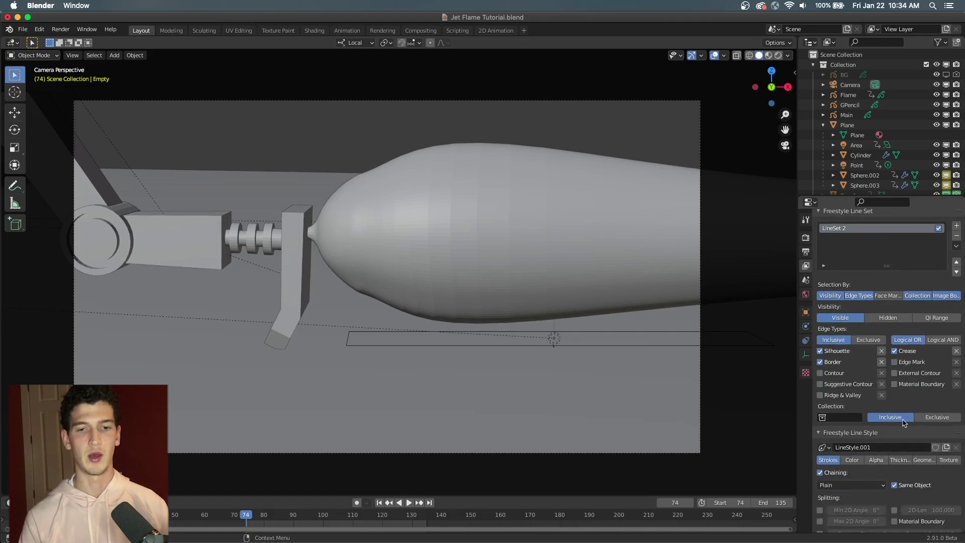
Browse the collection list and toggle Collection 2's visibility to check its contents
click(844, 418)
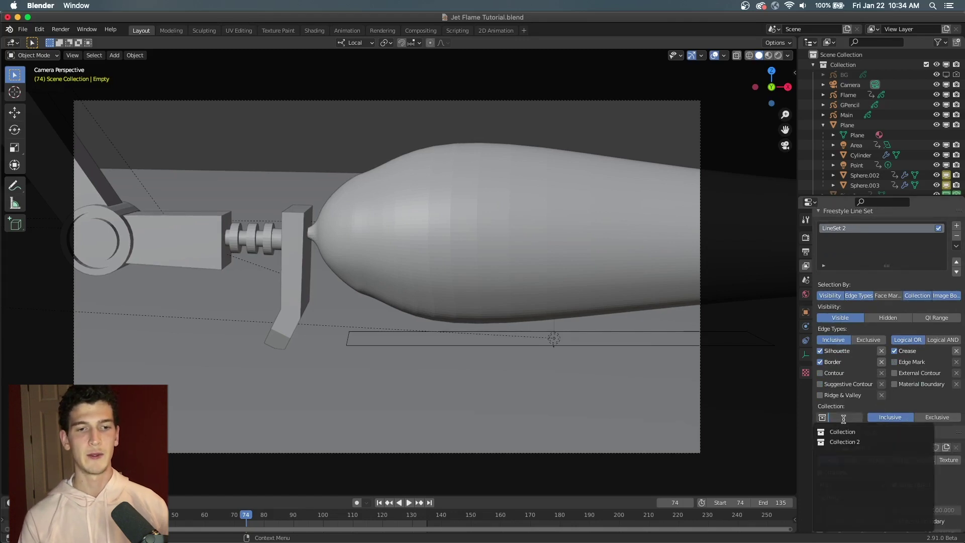
click(870, 411)
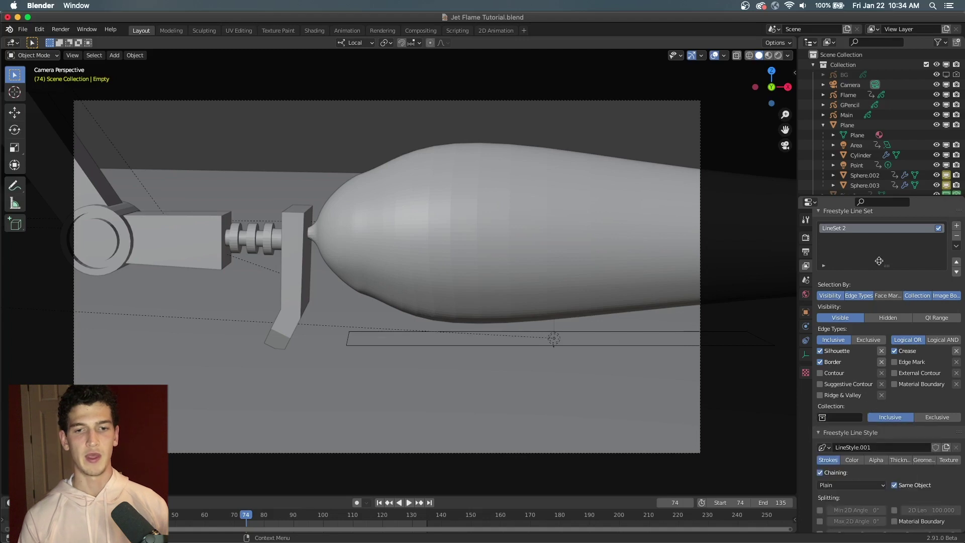
scroll(874, 139, down, 2)
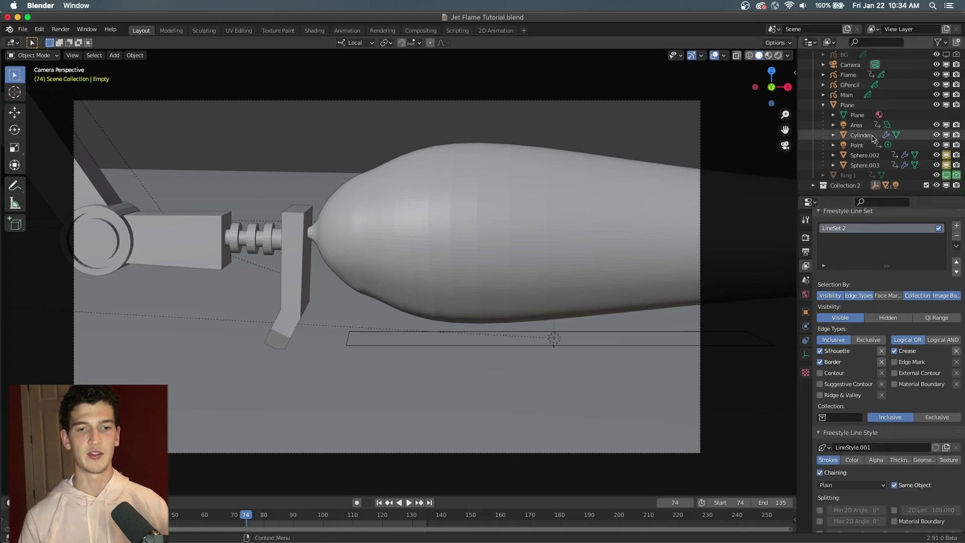
click(936, 186)
click(936, 185)
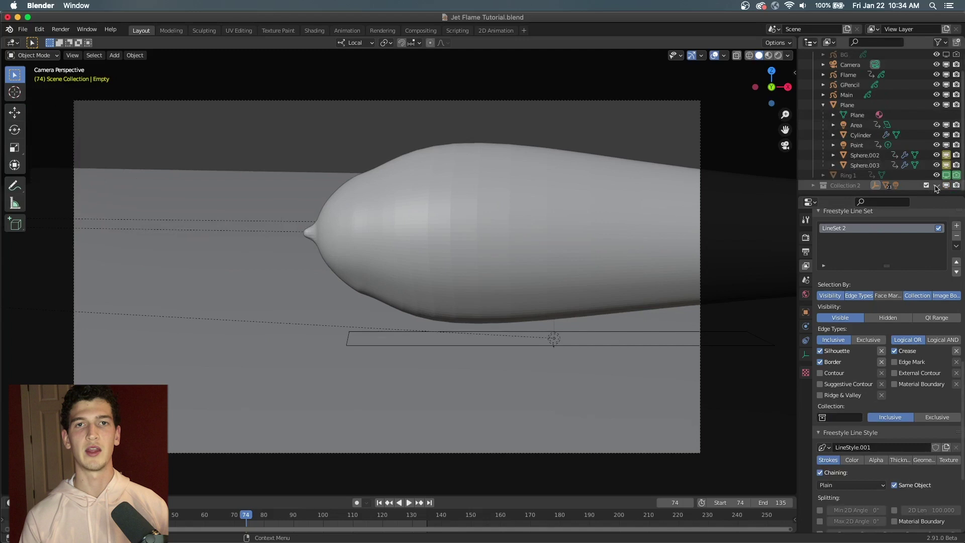
click(935, 185)
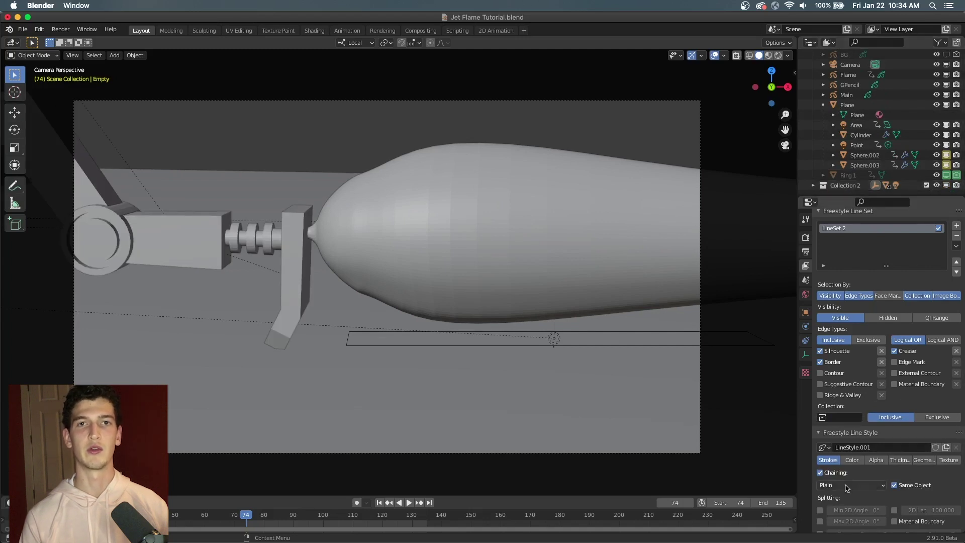
Assign the robot arm's collection to the line set and render the frame
click(844, 418)
click(850, 446)
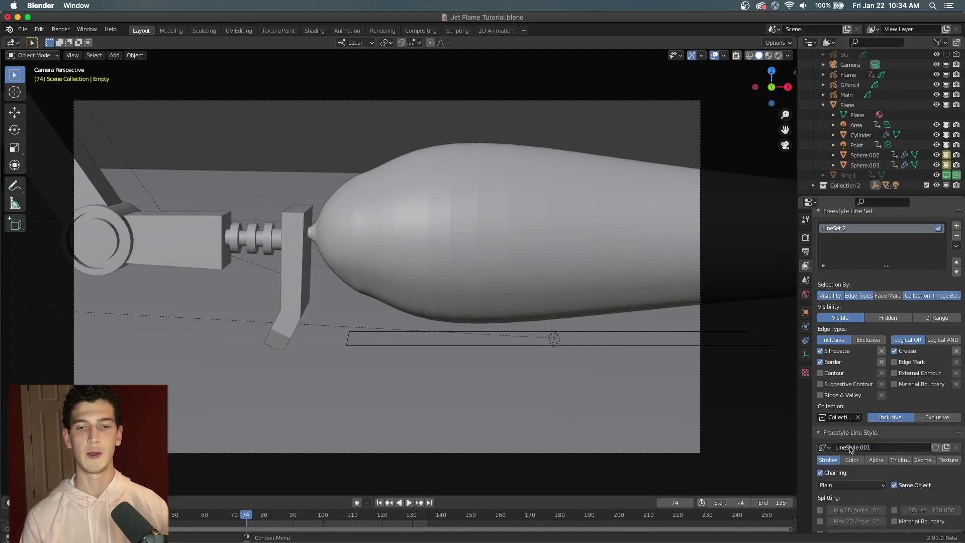
click(60, 29)
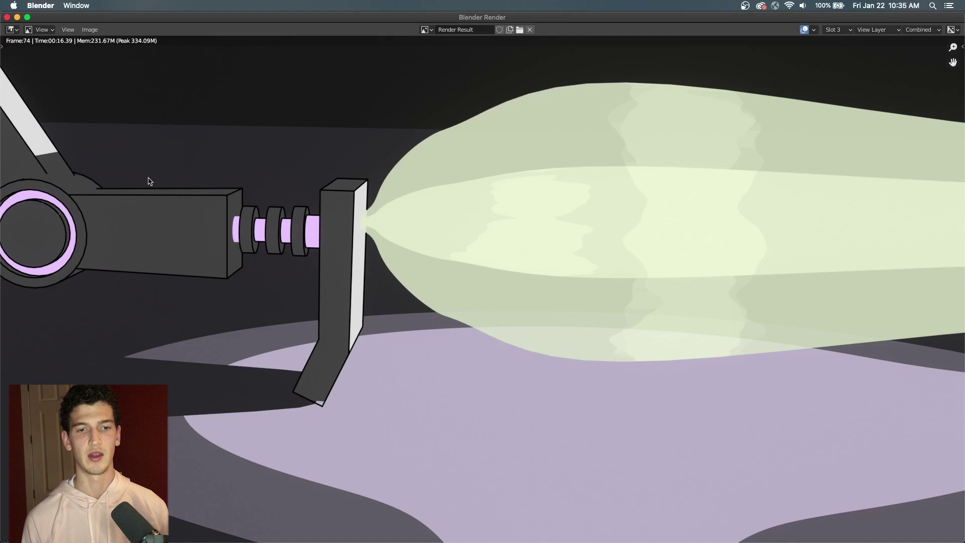
Close the render preview of the collection-limited outlines
click(8, 17)
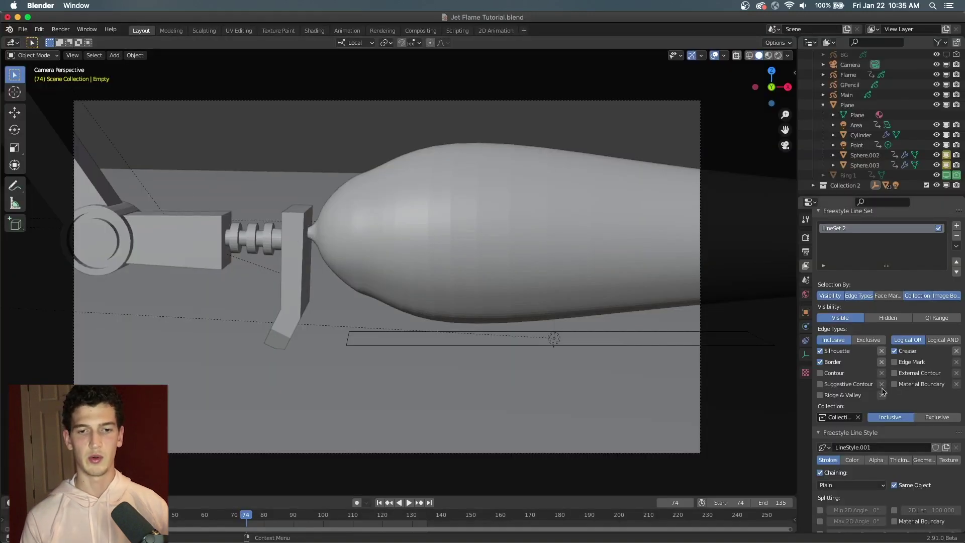
Add an Along Stroke thickness modifier to the line style with Curve mapping
scroll(874, 401, down, 4)
scroll(877, 393, down, 3)
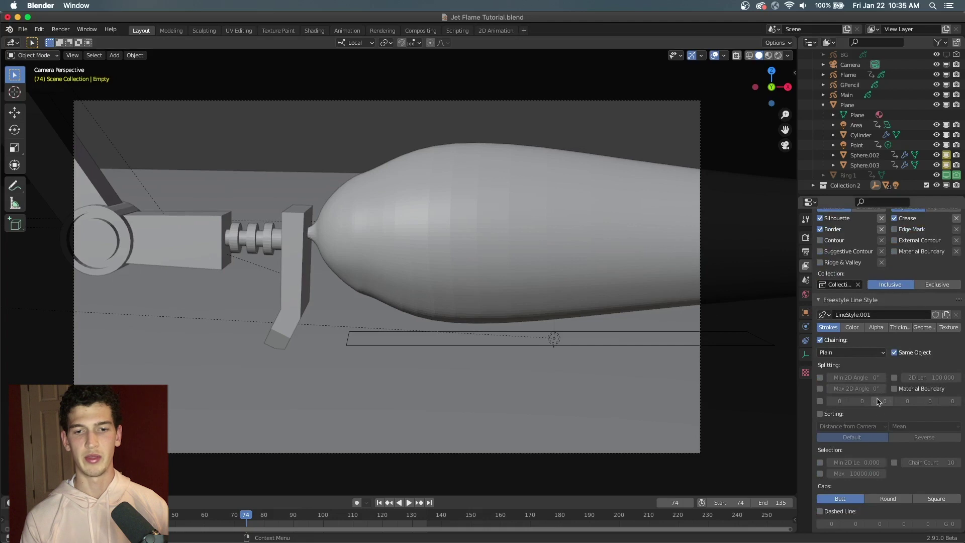
click(892, 330)
scroll(893, 351, up, 7)
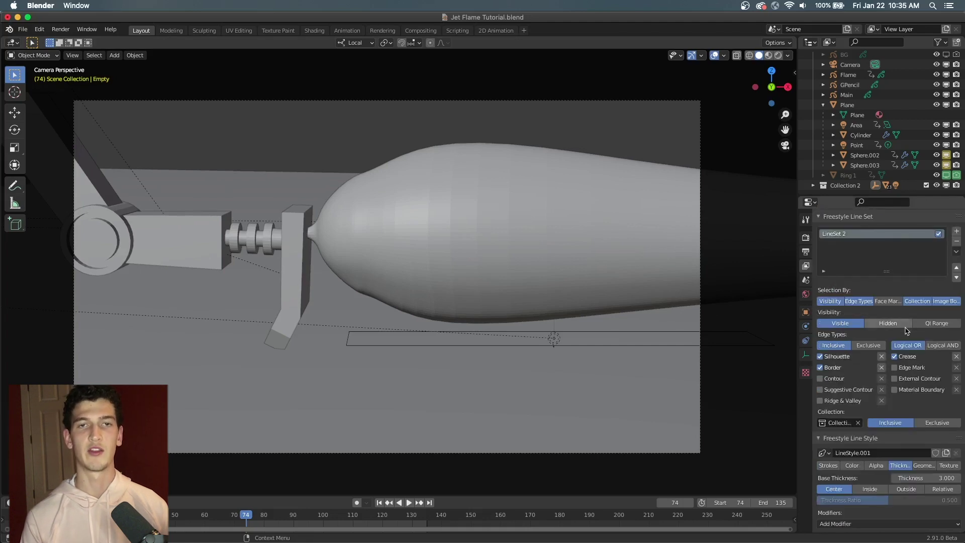
click(853, 525)
click(856, 512)
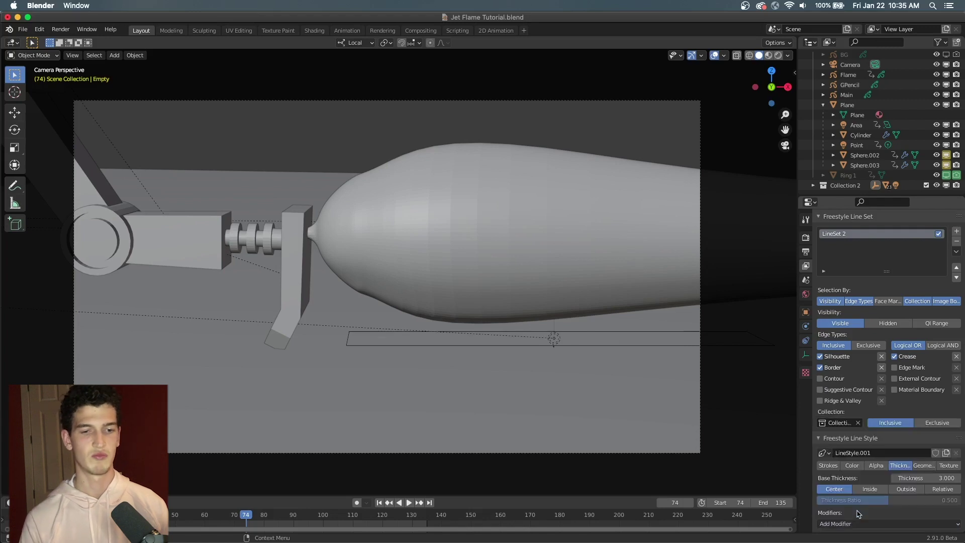
scroll(860, 508, down, 3)
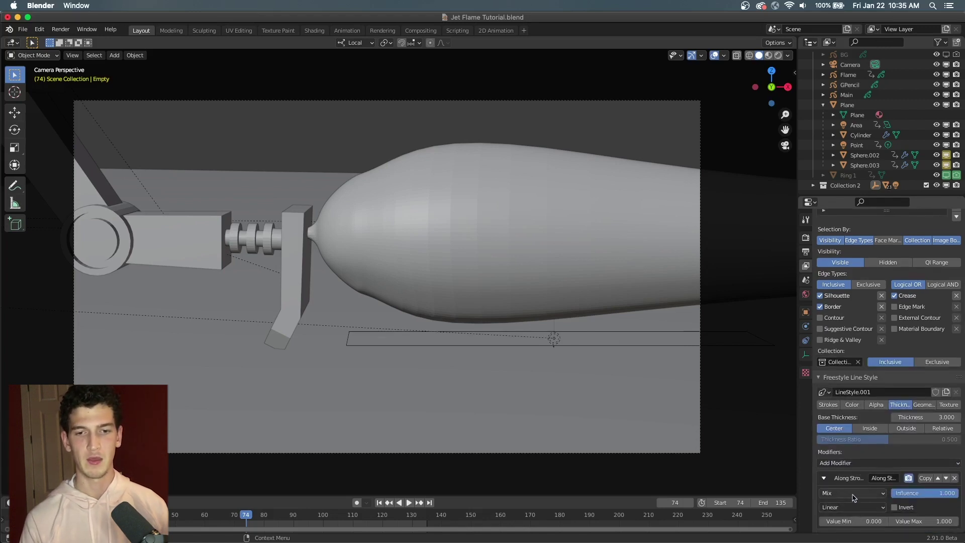
click(855, 507)
click(844, 488)
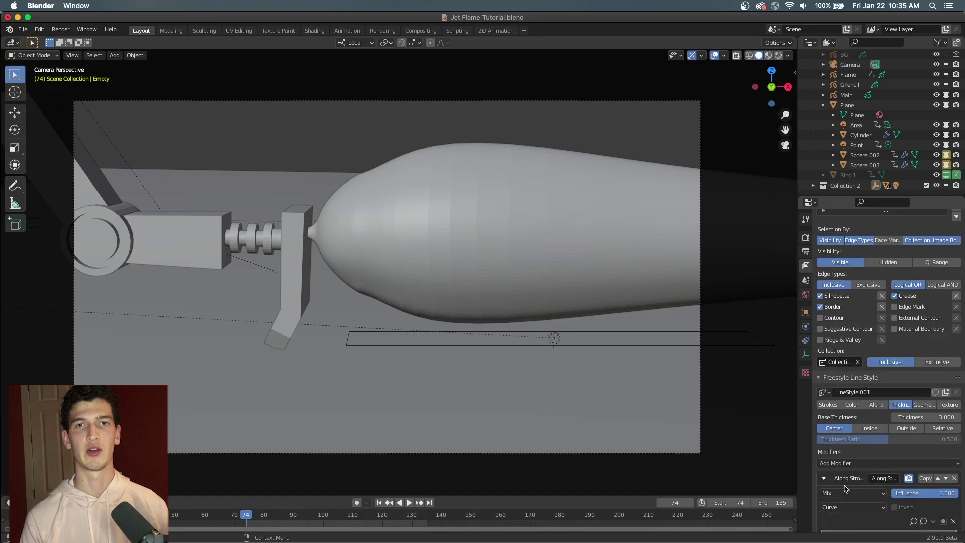
scroll(874, 522, down, 5)
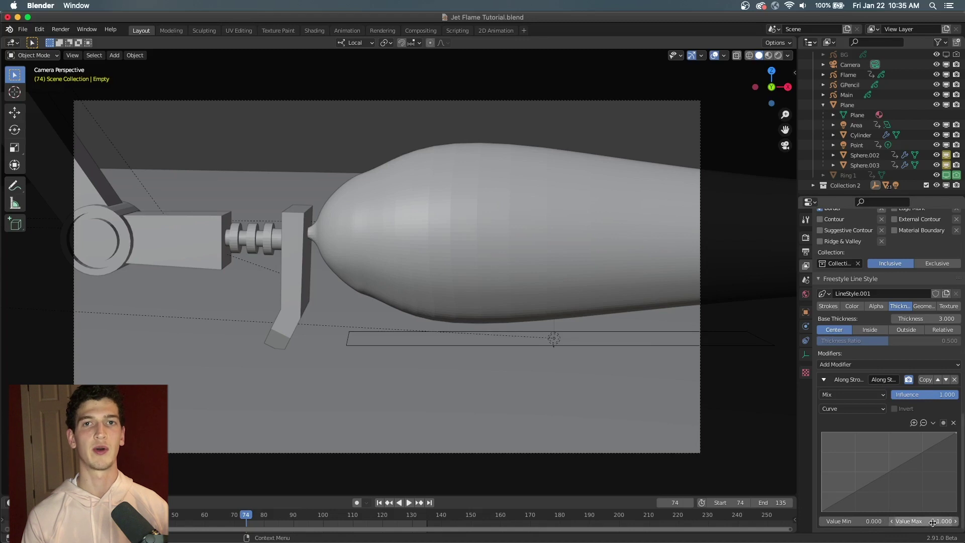
Edit the maximum thickness, then add and drag Along Stroke curve points into alternating peaks and dips
double_click(932, 522)
text(3.000)
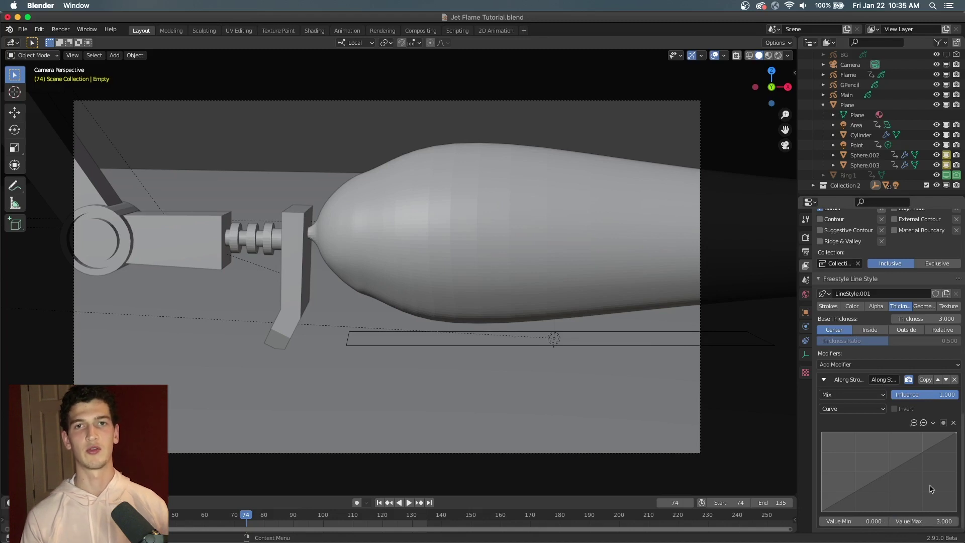
mouse_move(834, 506)
mouse_down()
mouse_move(834, 443)
mouse_move(841, 463)
mouse_move(873, 473)
mouse_move(883, 445)
mouse_move(903, 489)
mouse_move(912, 457)
mouse_move(926, 468)
mouse_move(940, 451)
mouse_move(956, 461)
mouse_up()
click(855, 447)
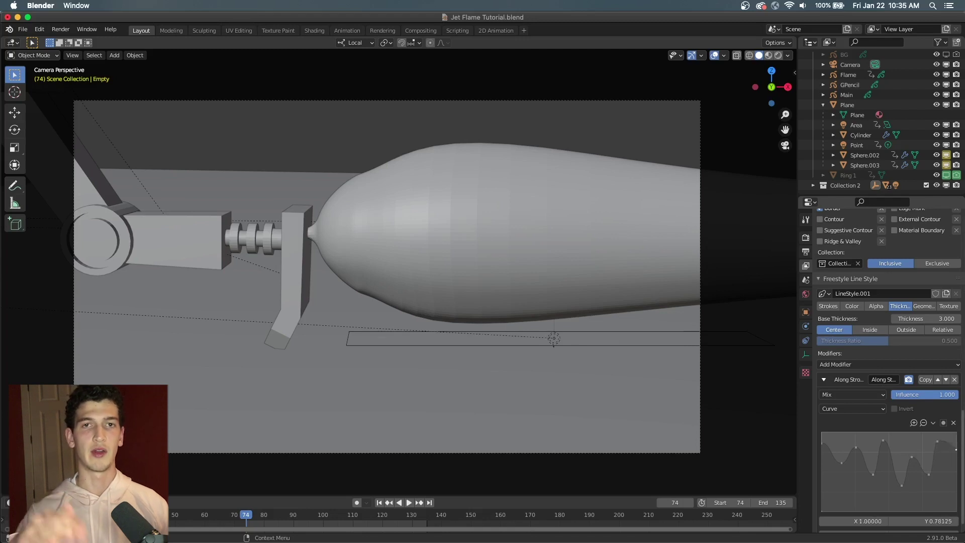
drag(830, 455, 832, 442)
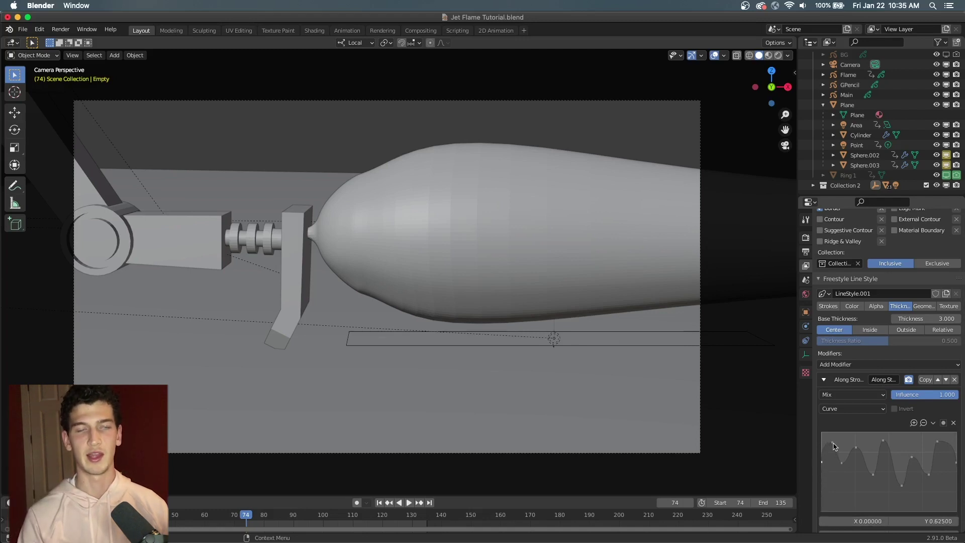
drag(829, 440, 832, 441)
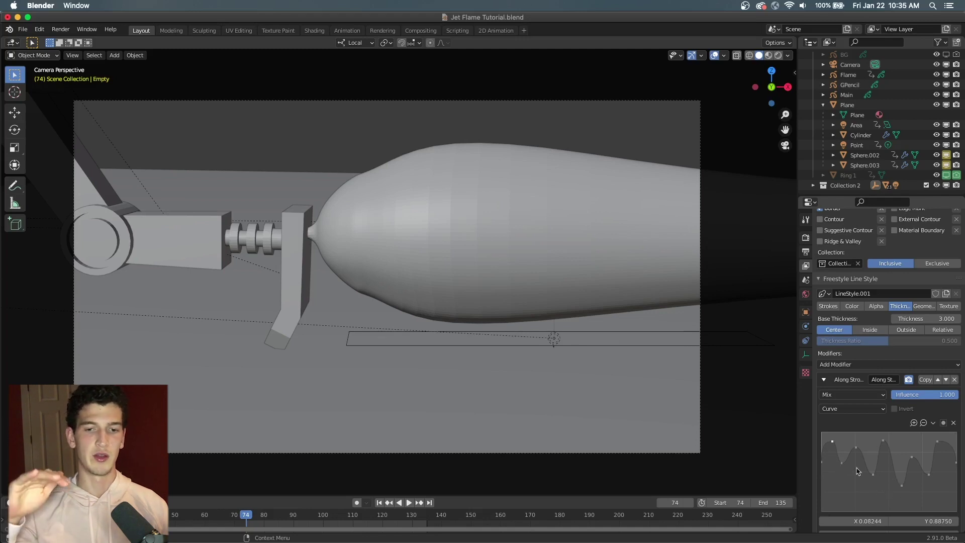
click(842, 464)
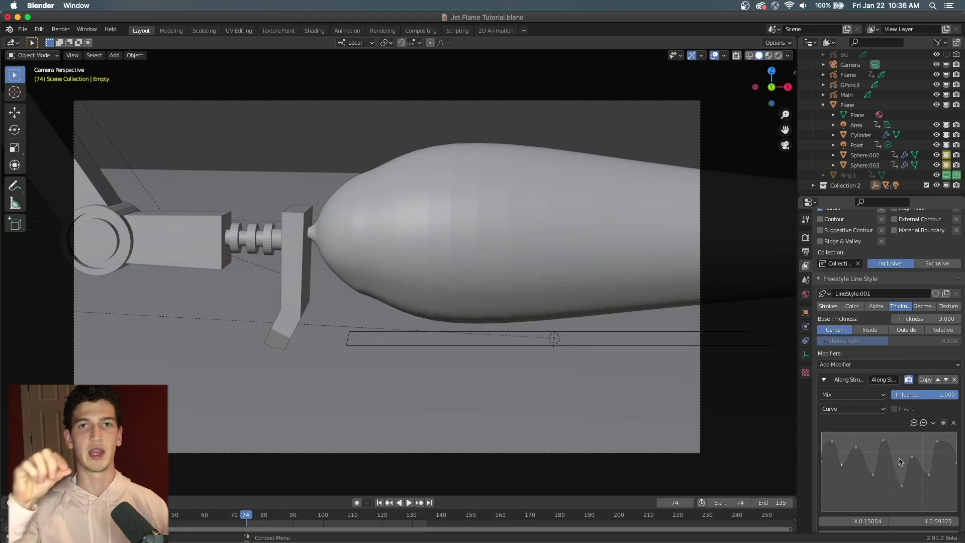
drag(885, 446, 886, 433)
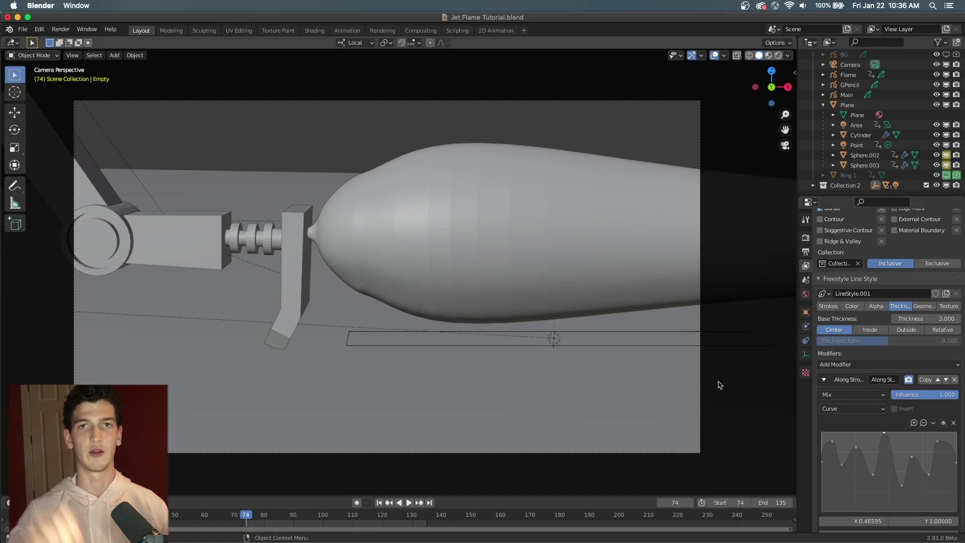
click(60, 29)
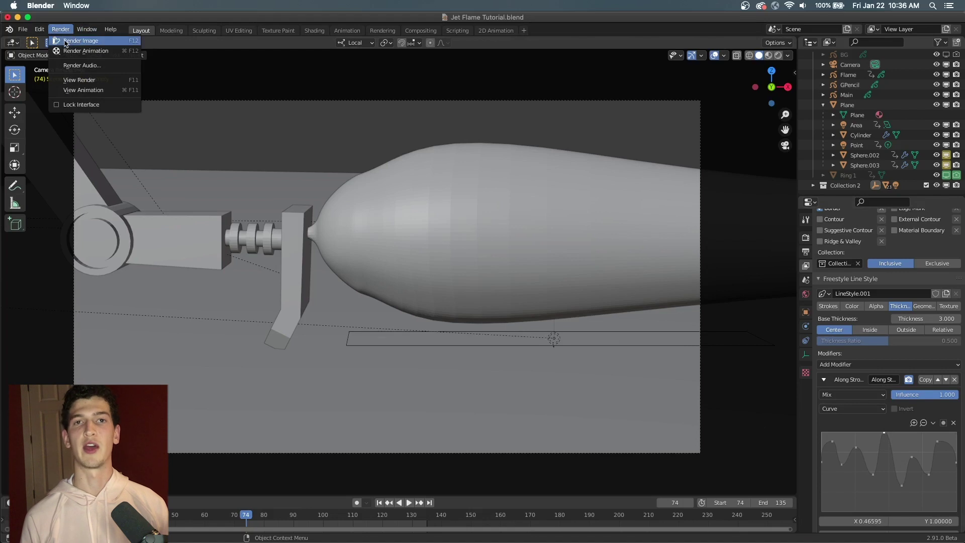
click(66, 42)
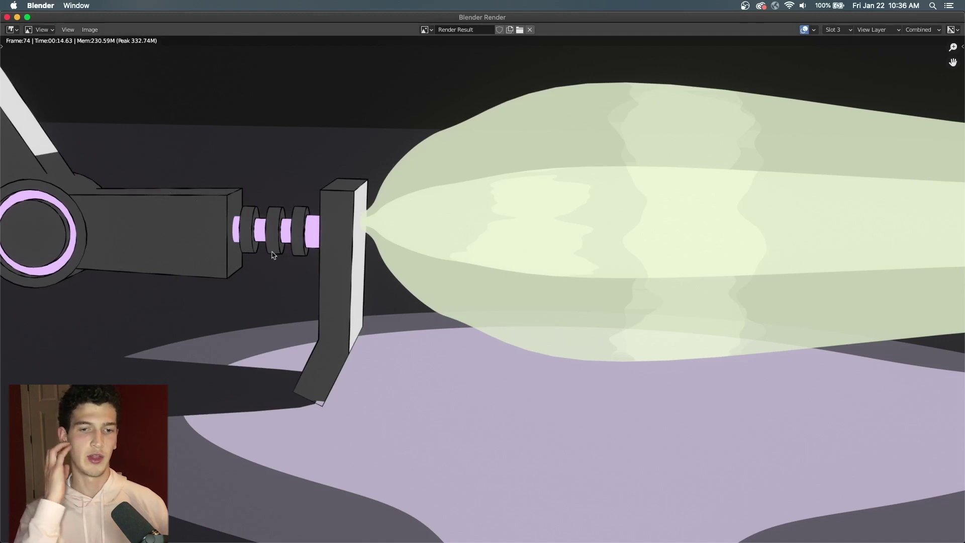
click(8, 18)
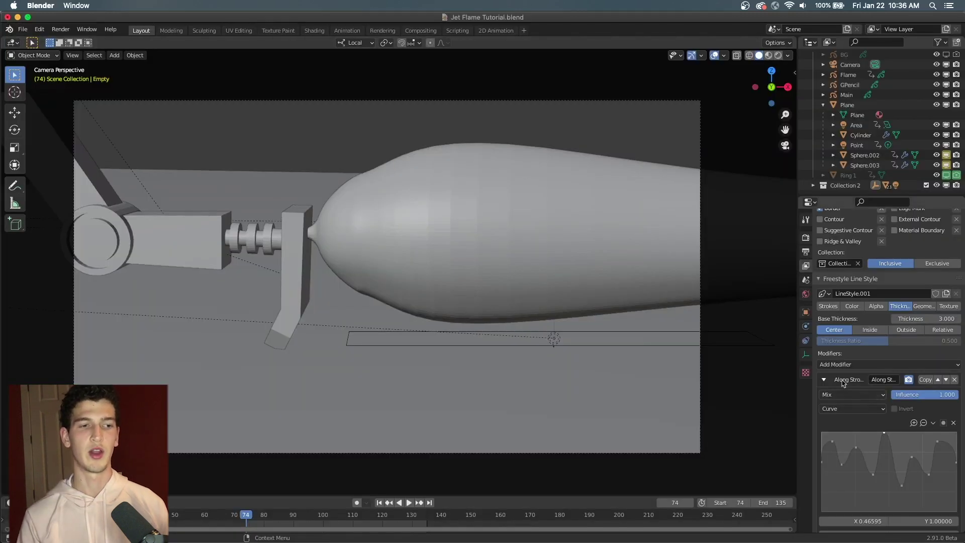
Add a Spatial Noise geometry modifier to the line style, then render and close the preview
click(929, 306)
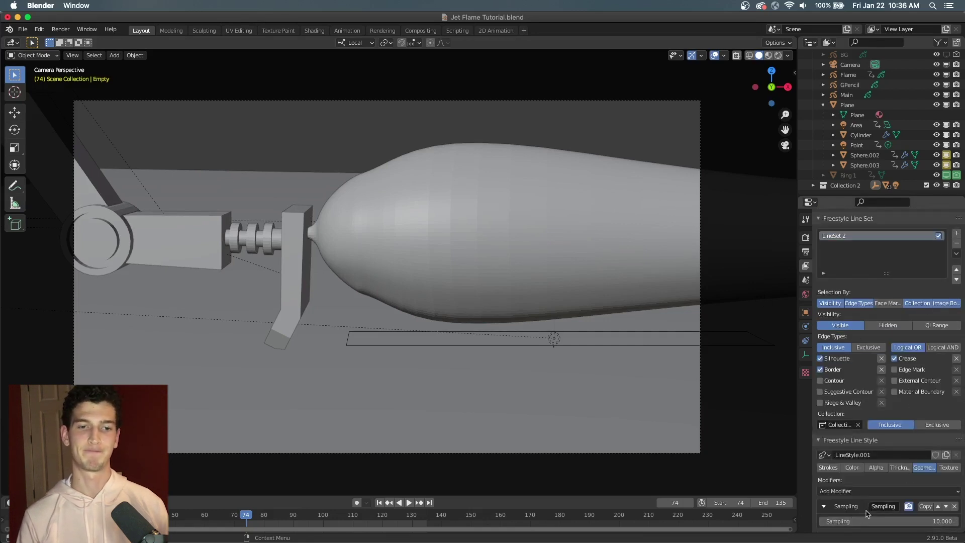
click(859, 493)
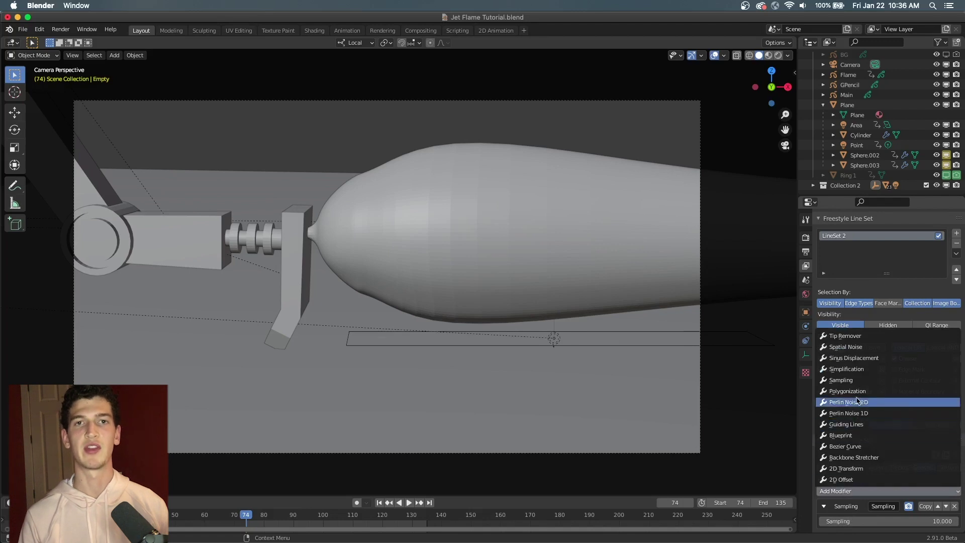
click(855, 347)
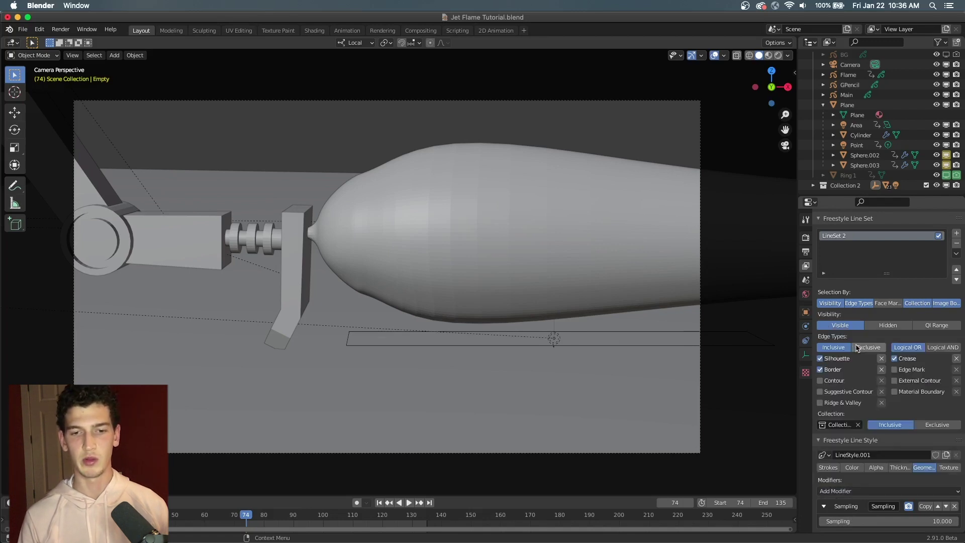
scroll(871, 497, down, 3)
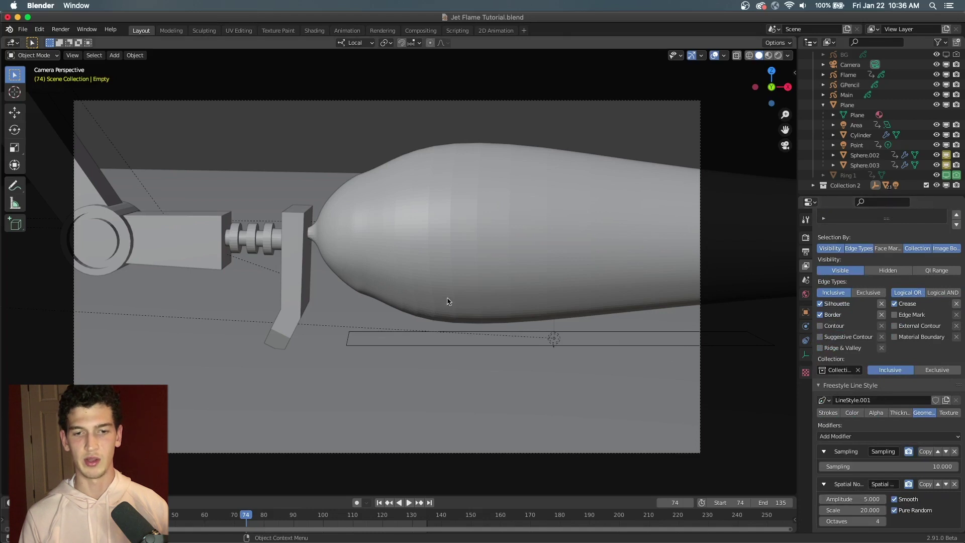
click(61, 30)
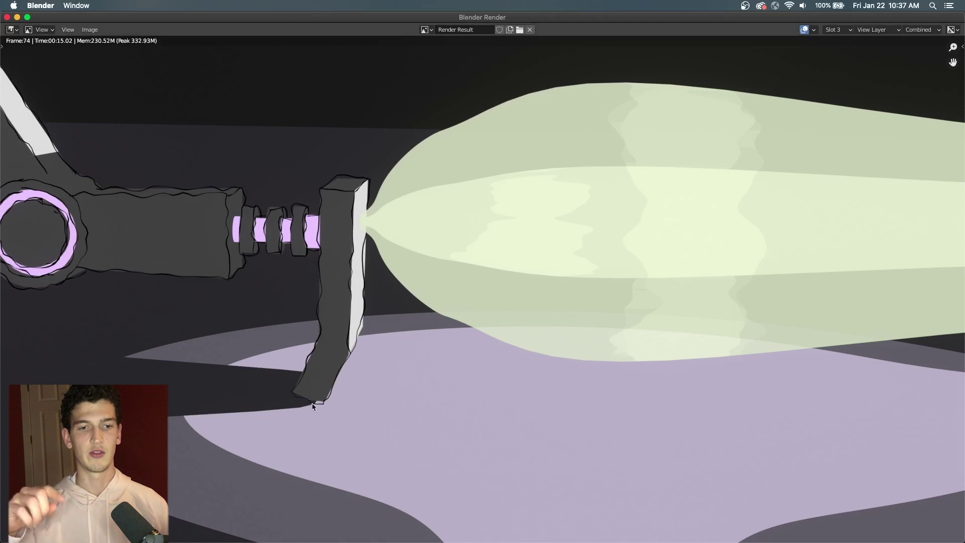
click(7, 18)
Set the Spatial Noise amplitude to 1 and scale to 30
click(857, 499)
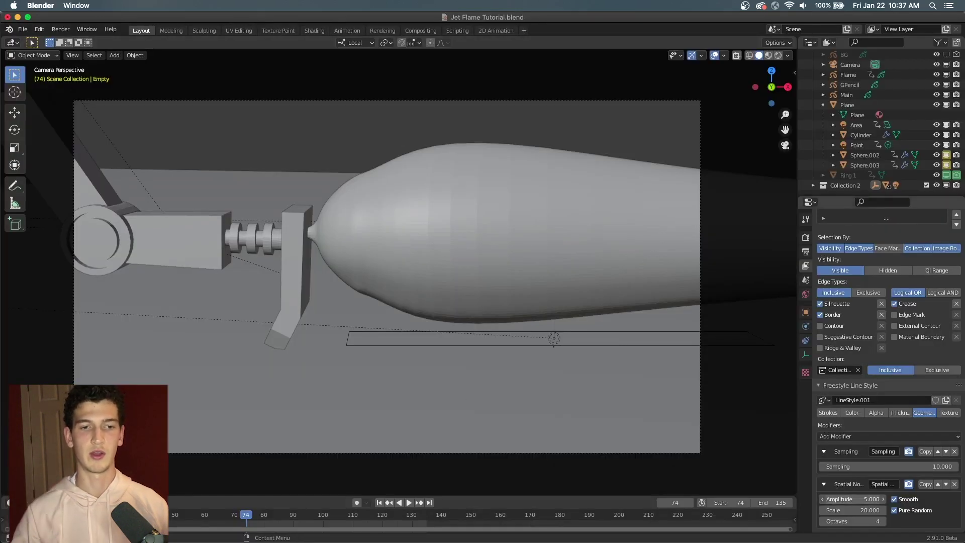
key(Return)
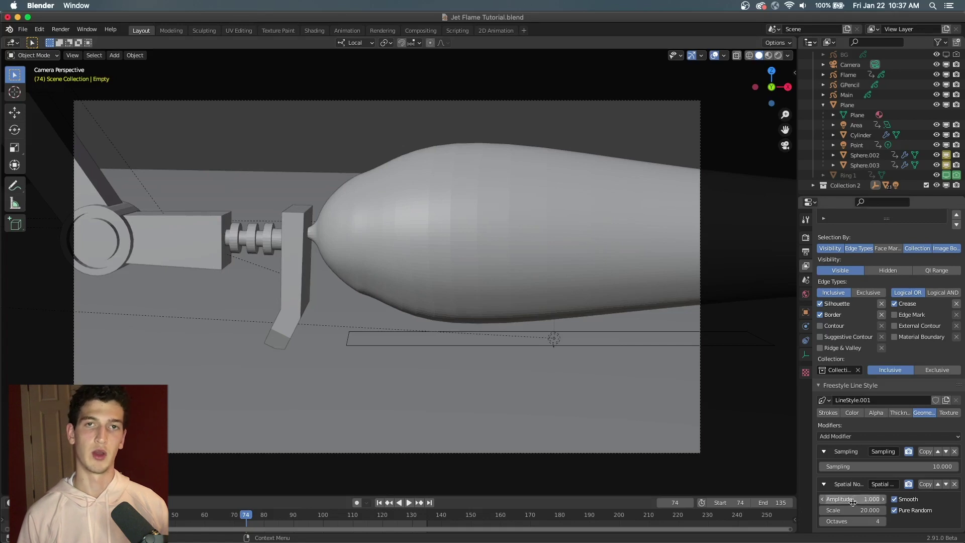
click(856, 509)
text(30)
key(Return)
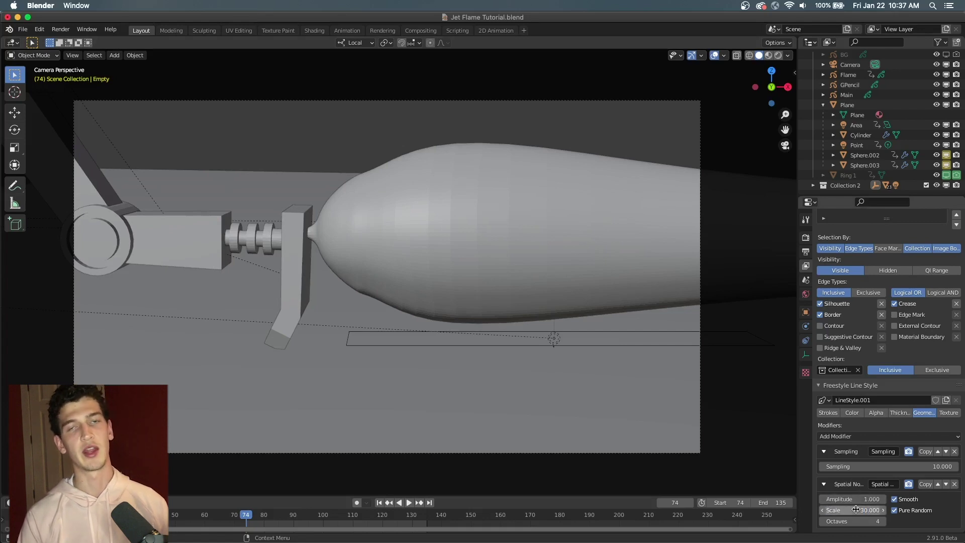
Render the frame with the softer noise and close the preview
click(60, 29)
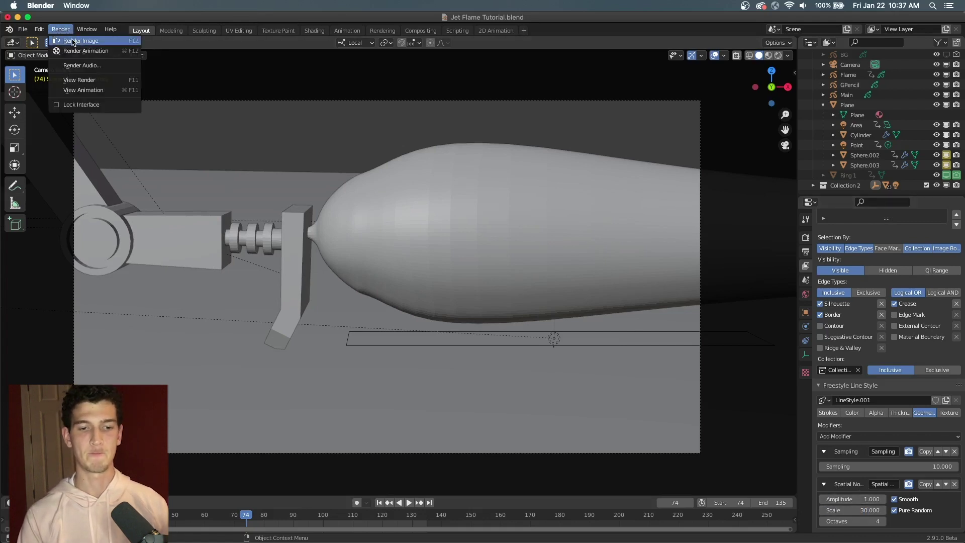
click(71, 38)
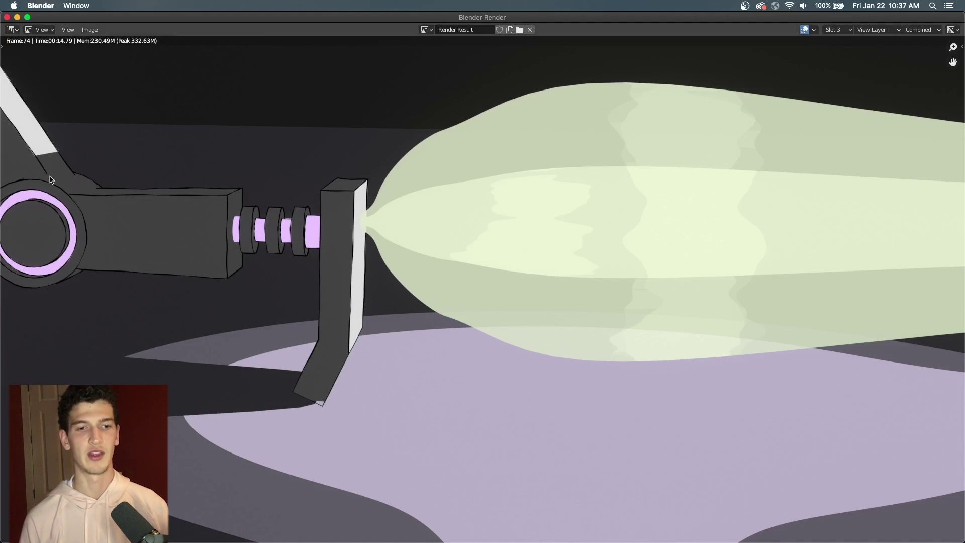
click(7, 17)
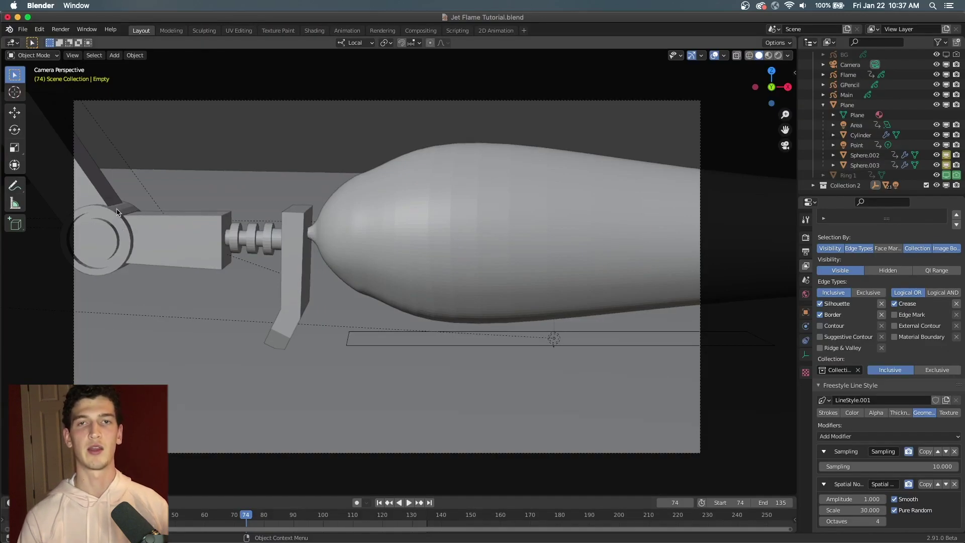
Orbit and zoom toward the robot leg and select the Femur arm
middle_drag(165, 221, 204, 249)
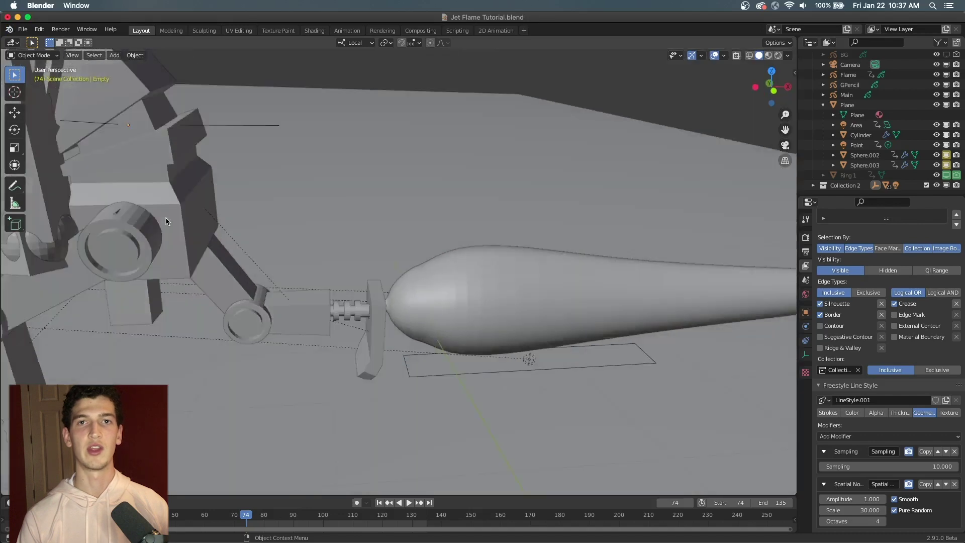
scroll(204, 249, up, 2)
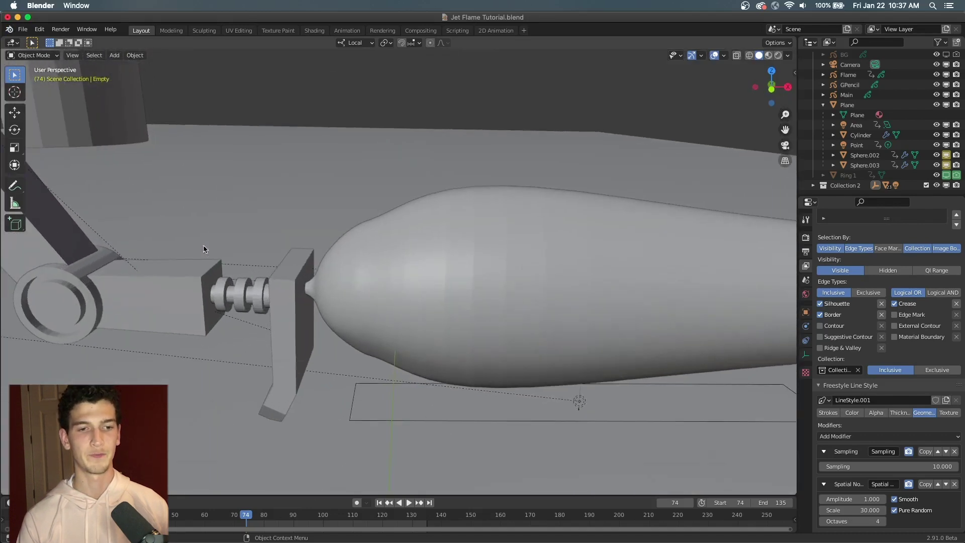
scroll(203, 248, up, 2)
scroll(203, 249, up, 2)
scroll(204, 249, up, 2)
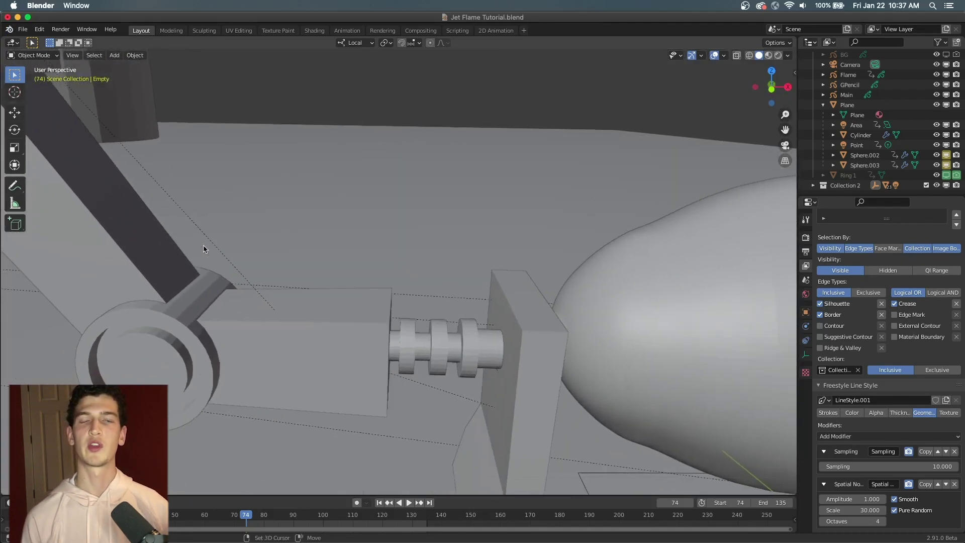
click(201, 296)
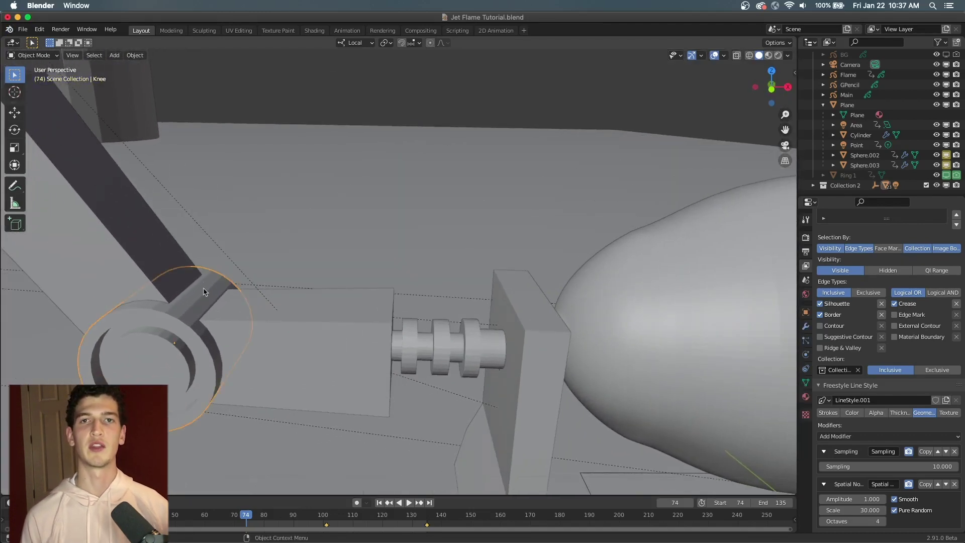
click(176, 291)
Mark the Femur's long outer edge as a Freestyle edge in Edit Mode
key(Tab)
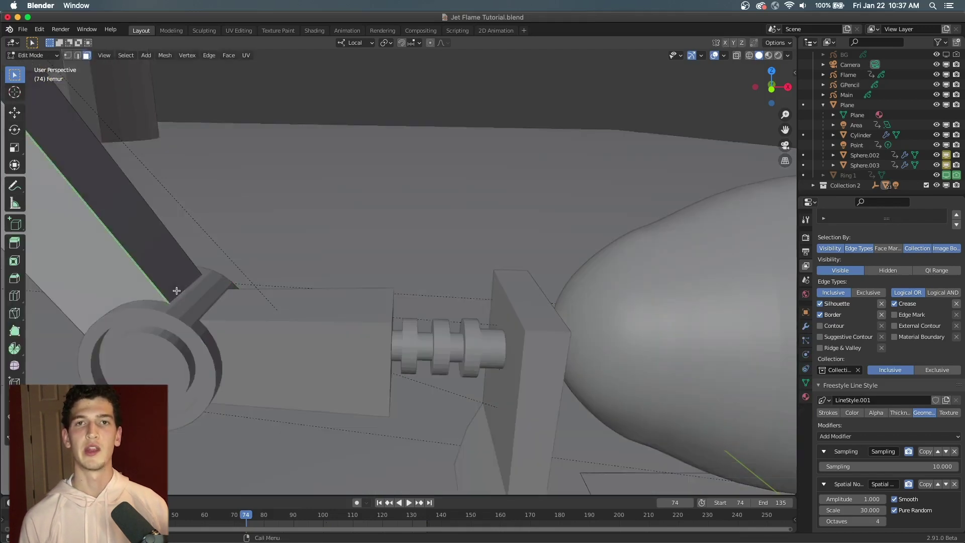
click(77, 55)
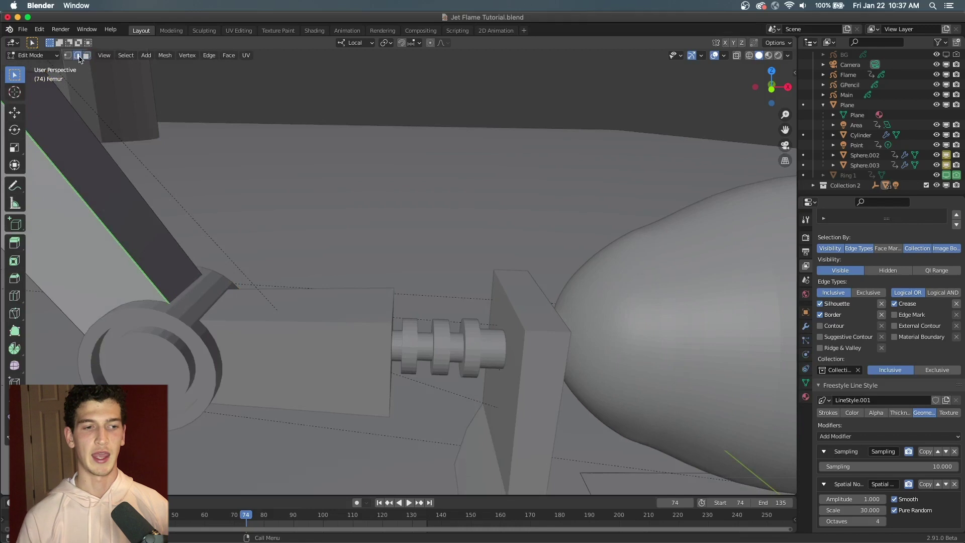
right_click(177, 291)
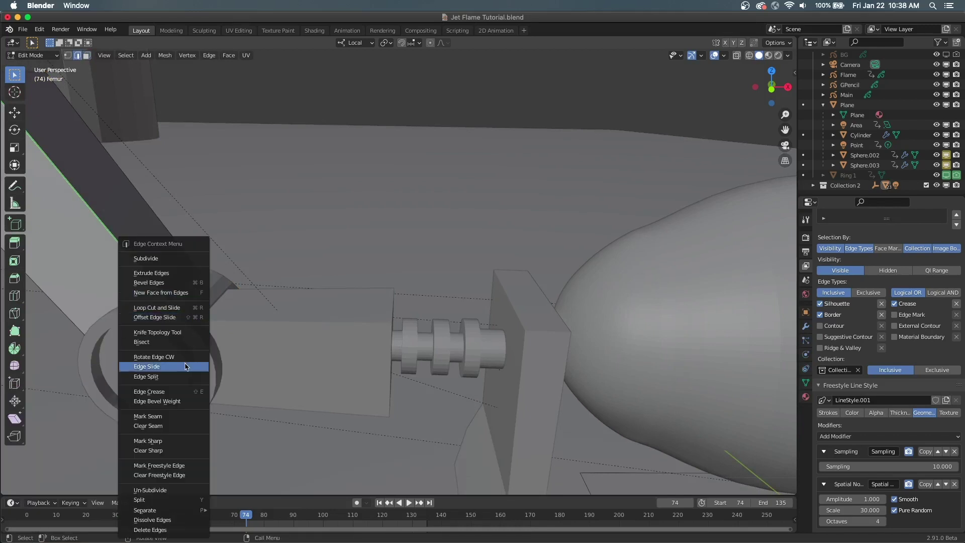
click(184, 459)
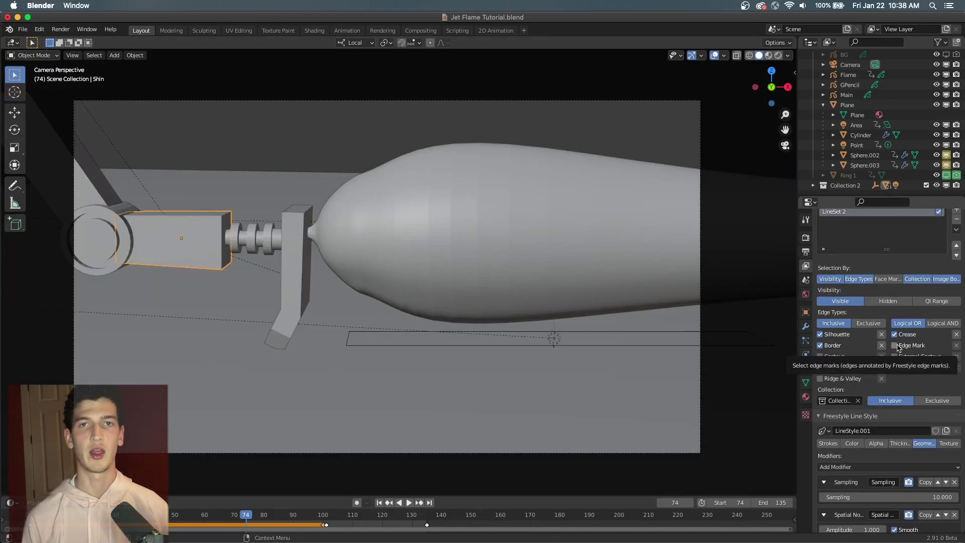
Add Edge Mark to the Freestyle line set's edge types
click(898, 348)
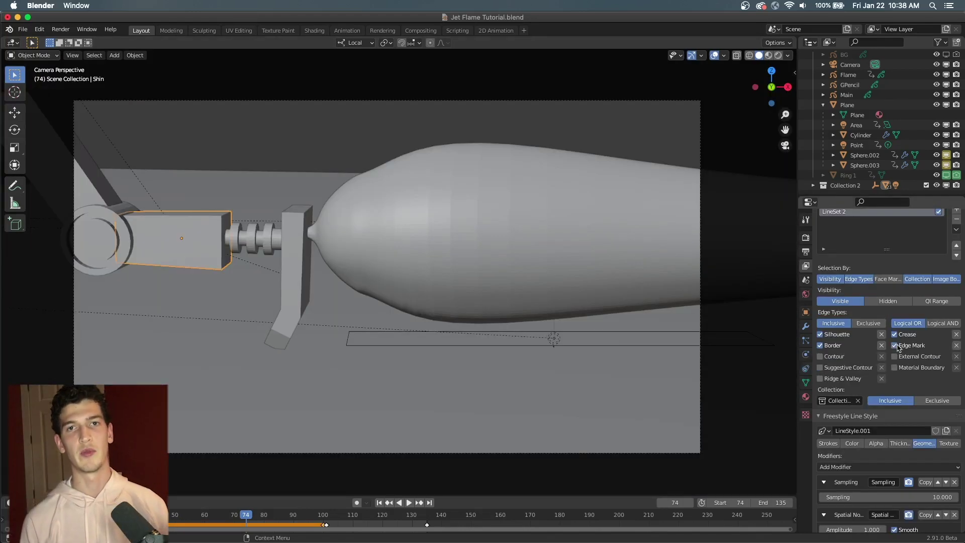
scroll(860, 368, down, 2)
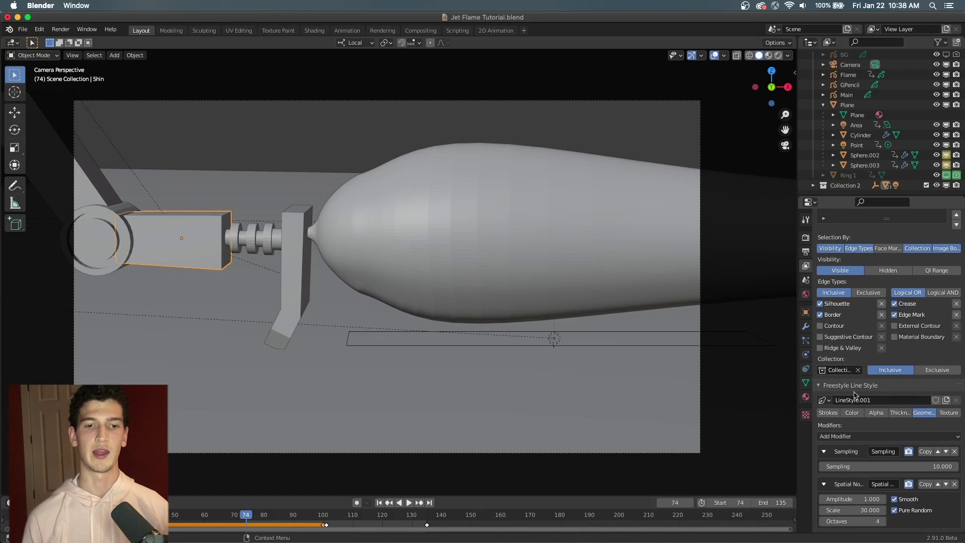